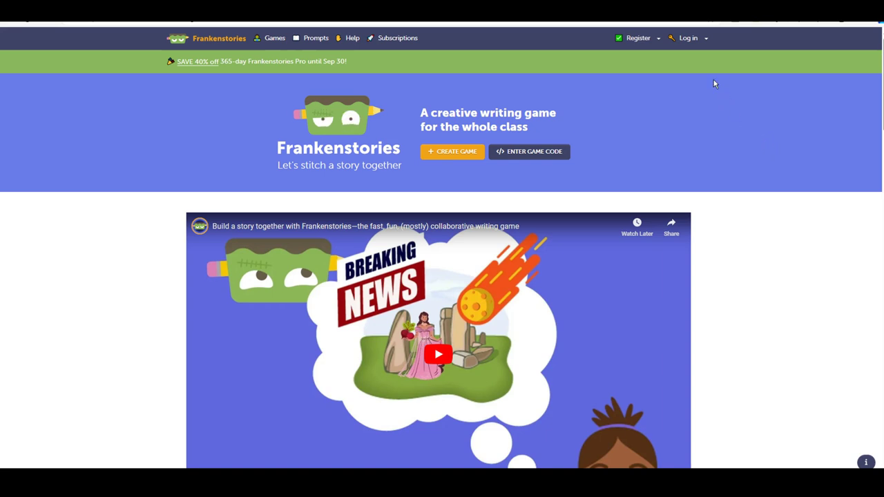
# - Show the Teacher, Student and School log-in choices on the Frankenstories home page
pyautogui.click(693, 41)
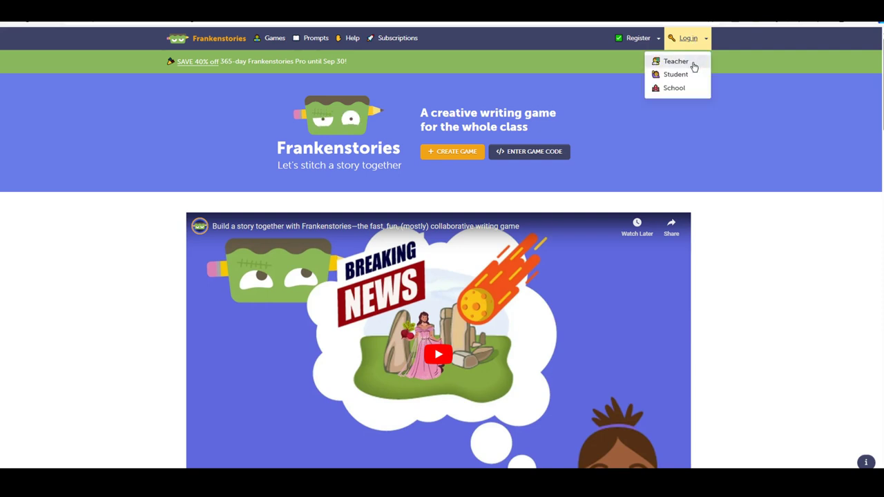
# - Log in as a teacher and go to the Profile > My school page
pyautogui.click(691, 63)
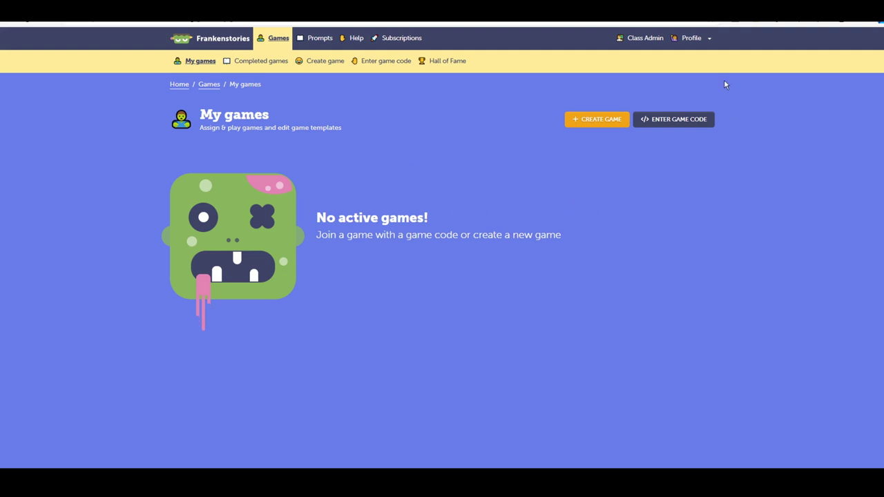
pyautogui.click(691, 43)
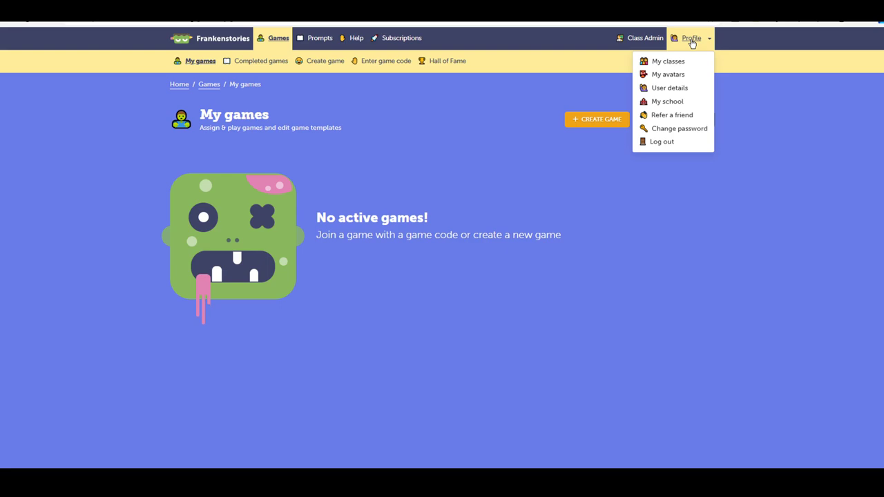
pyautogui.click(692, 105)
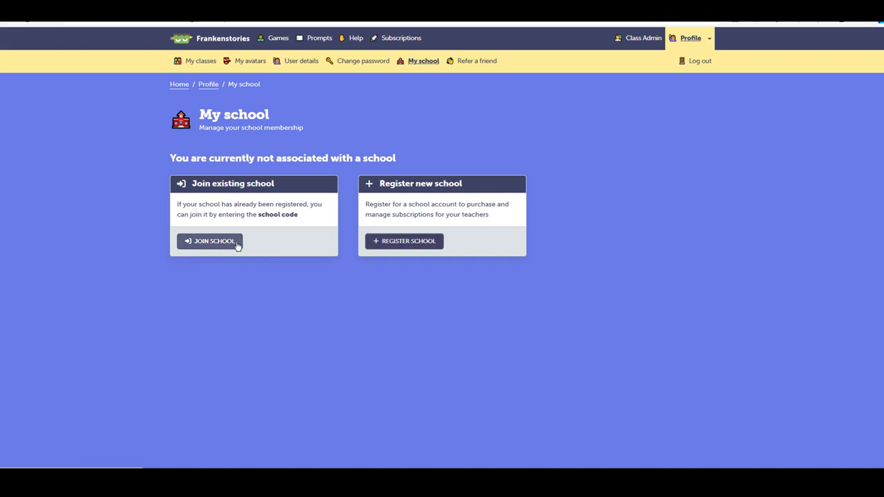
# - Register Frankenstories Test School (public, Queensland, Australia) and continue to its admin page
pyautogui.click(436, 244)
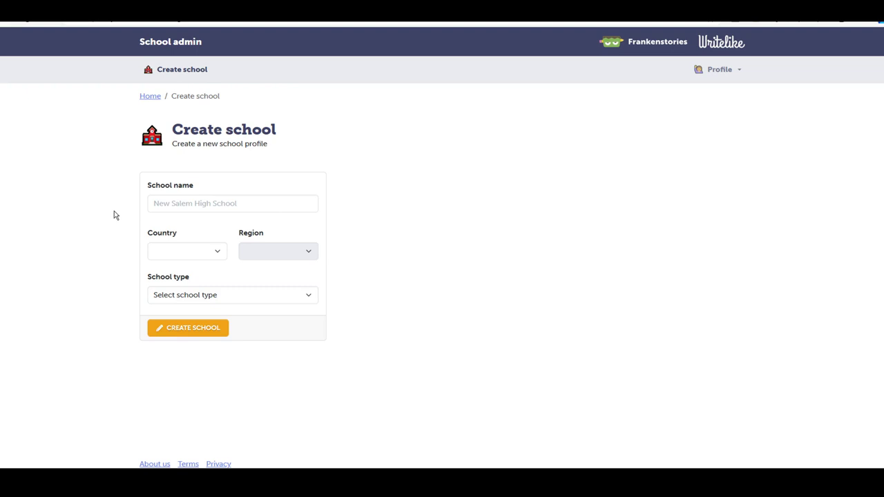
pyautogui.click(166, 204)
pyautogui.write('Frankestories')
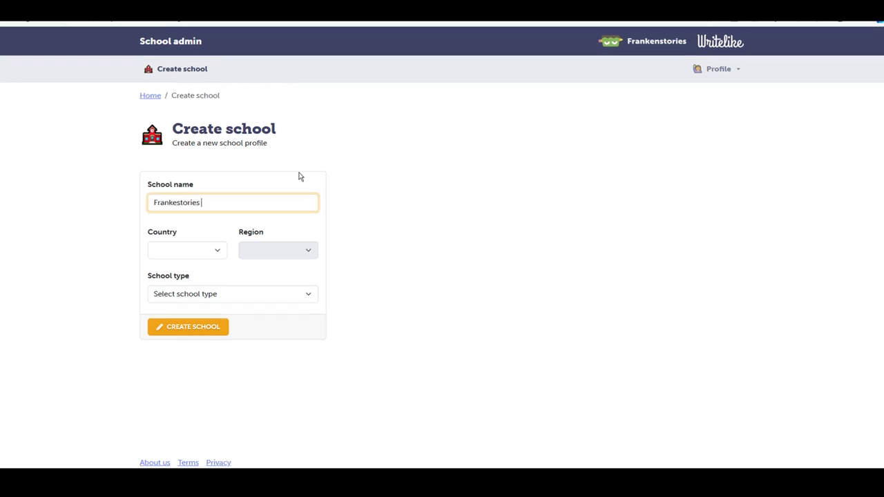
pyautogui.write(' School')
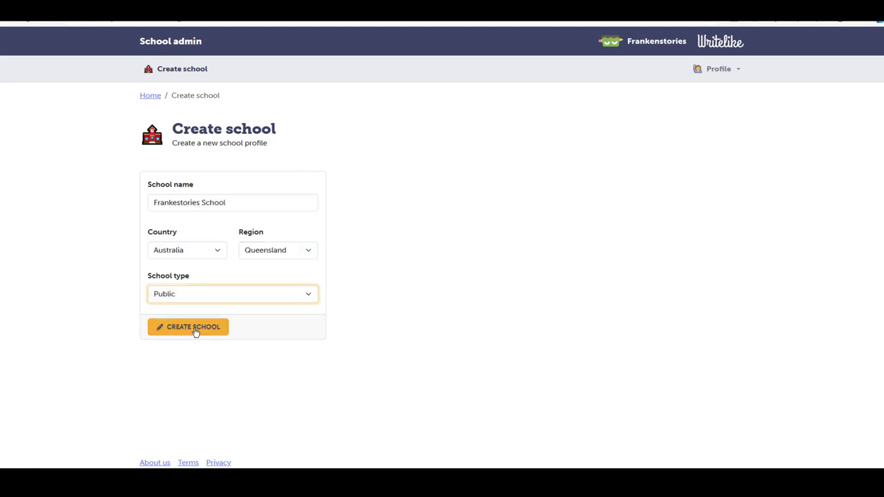
pyautogui.click(196, 327)
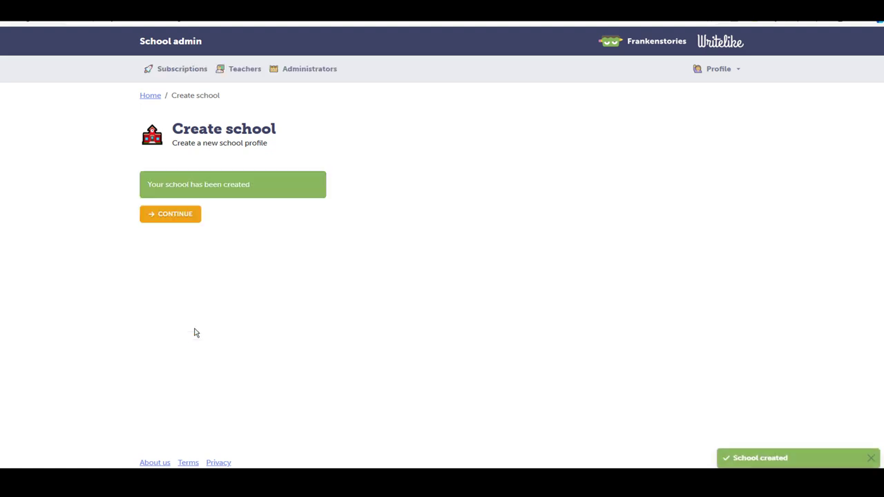
pyautogui.click(170, 213)
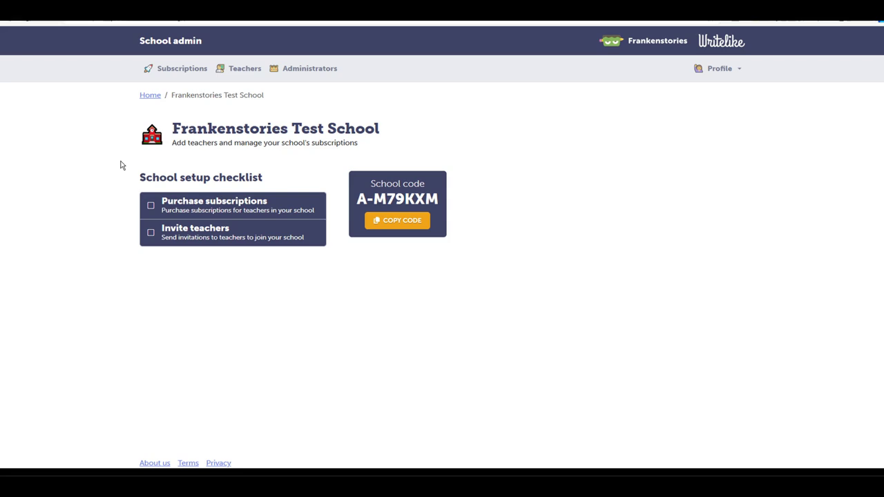
# - Buy three 365-day subscriptions in AUD and pay the $269.70 total
pyautogui.click(288, 206)
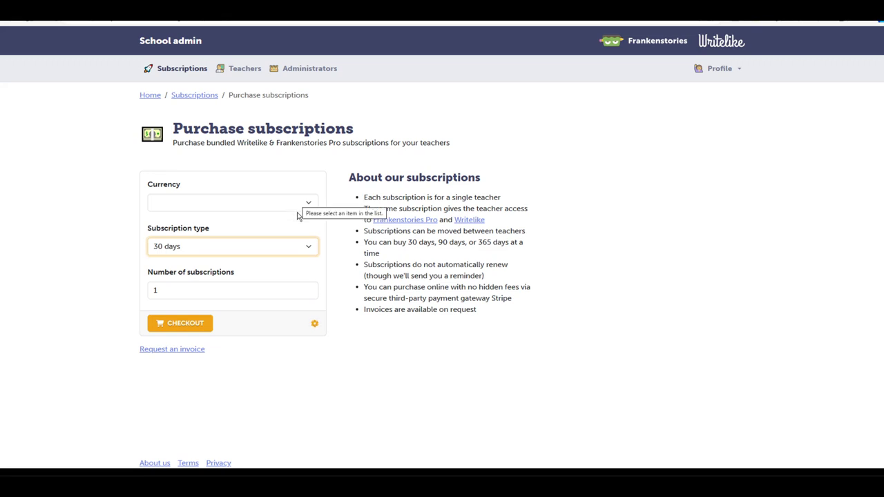
pyautogui.click(309, 205)
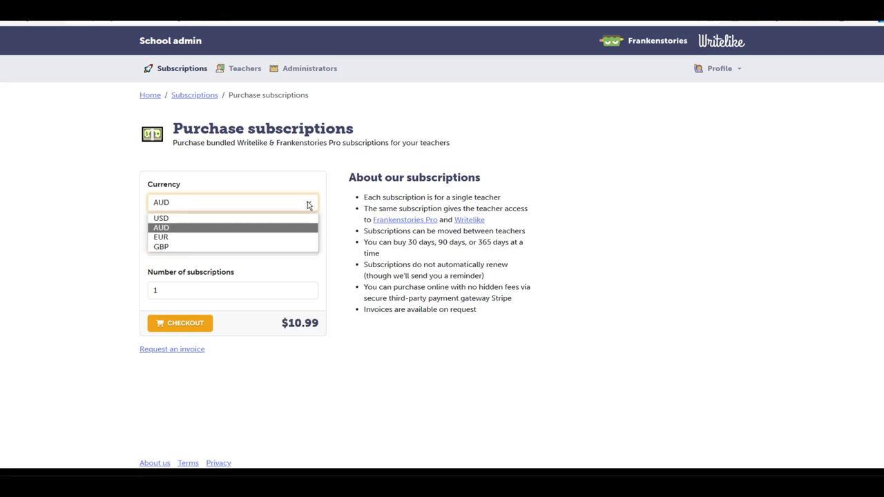
pyautogui.click(183, 228)
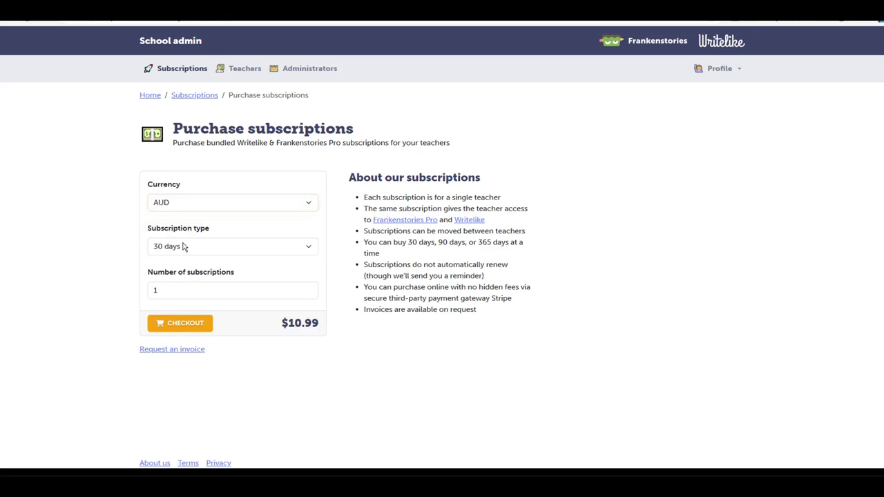
pyautogui.click(186, 247)
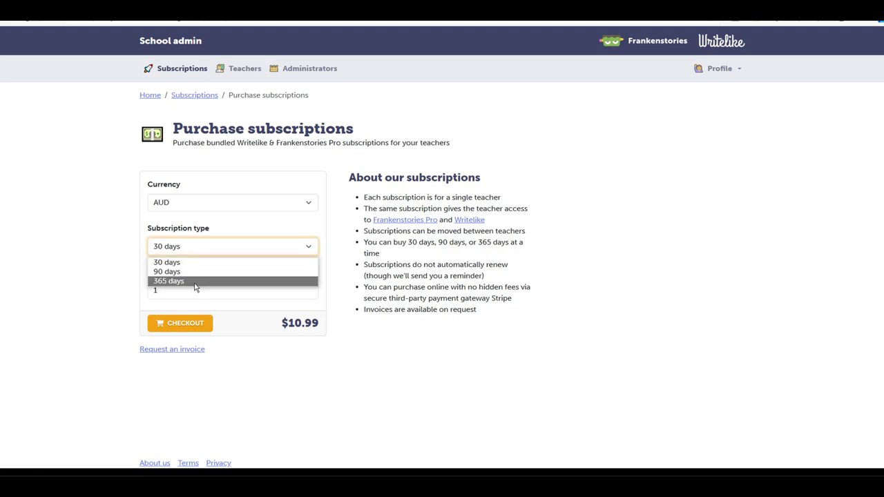
pyautogui.click(196, 281)
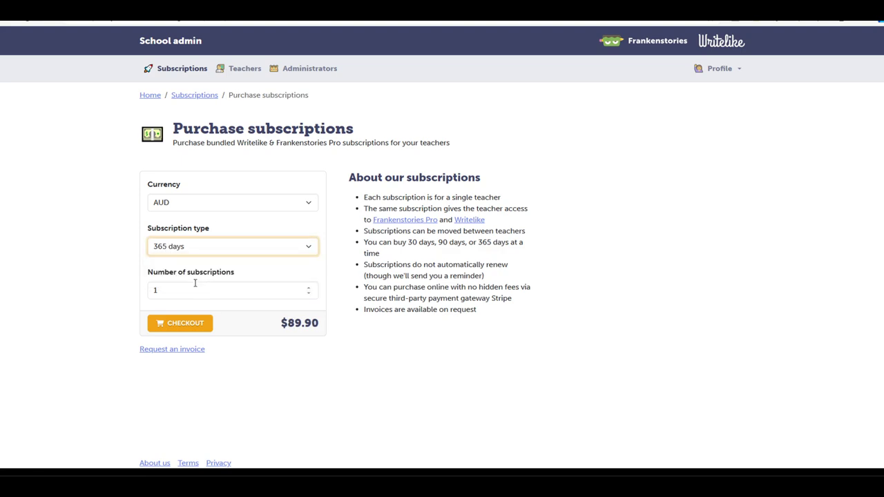
pyautogui.click(308, 289)
pyautogui.click(309, 288)
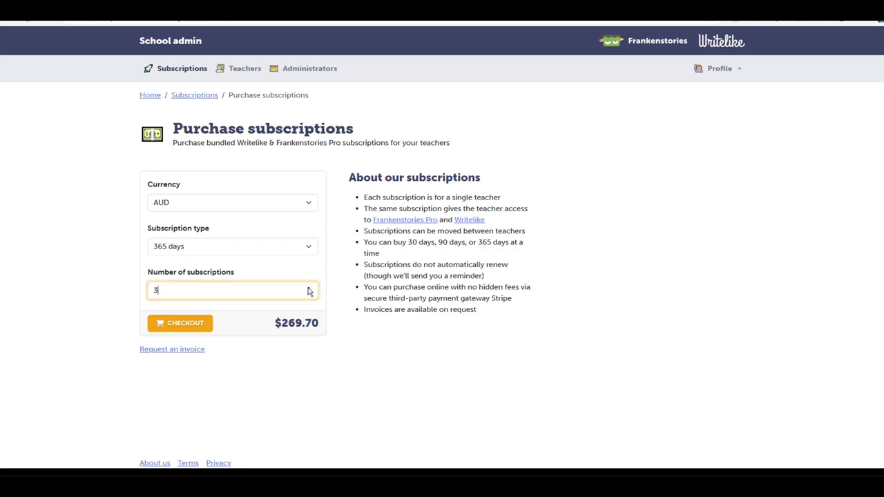
pyautogui.click(195, 349)
pyautogui.click(204, 325)
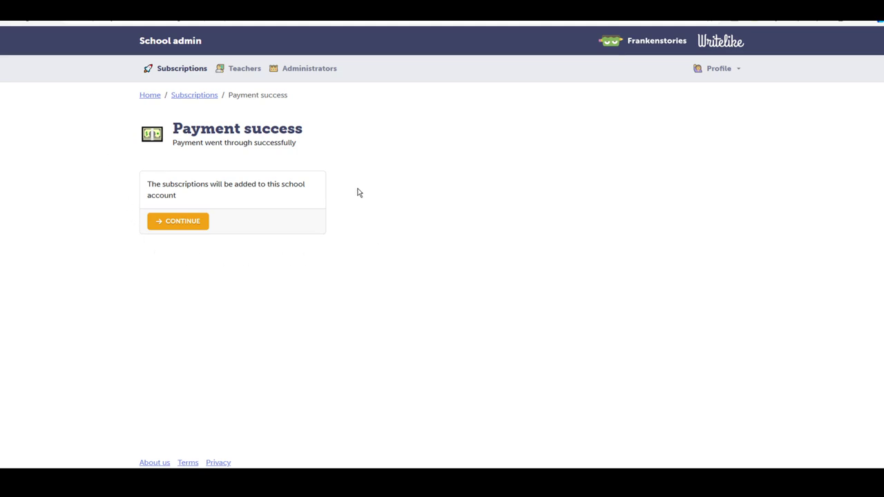
# - Assign the first unassigned 365-day seat to the school's teacher, leaving 1 of 3 assigned
pyautogui.click(163, 224)
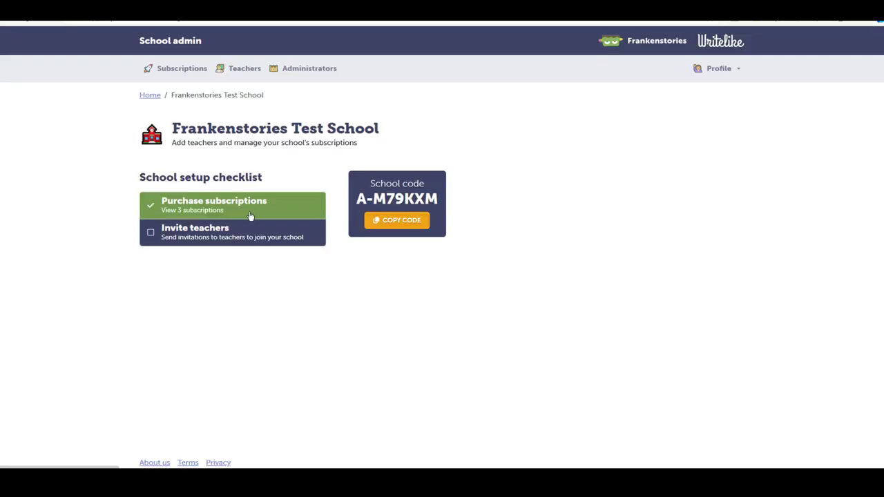
pyautogui.click(245, 215)
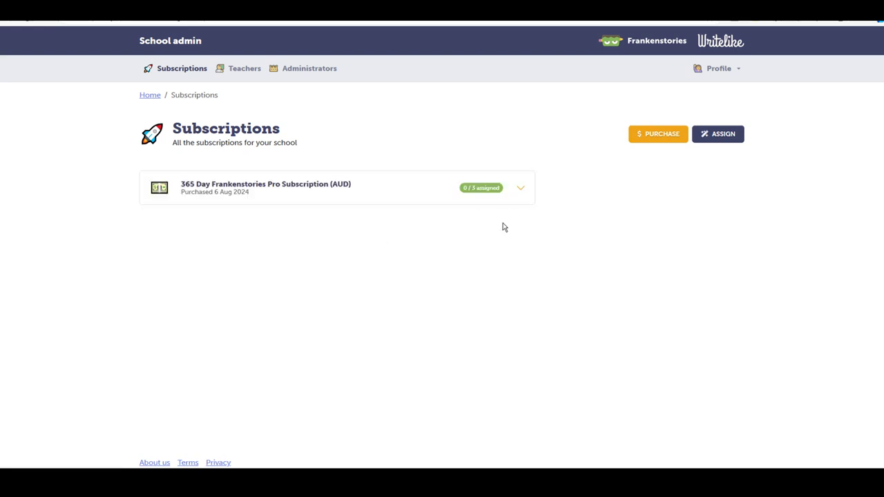
pyautogui.click(483, 195)
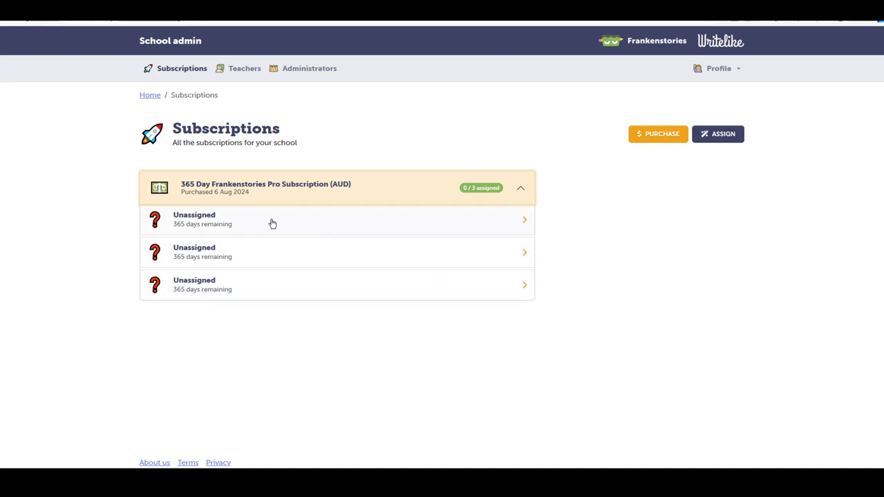
pyautogui.click(421, 226)
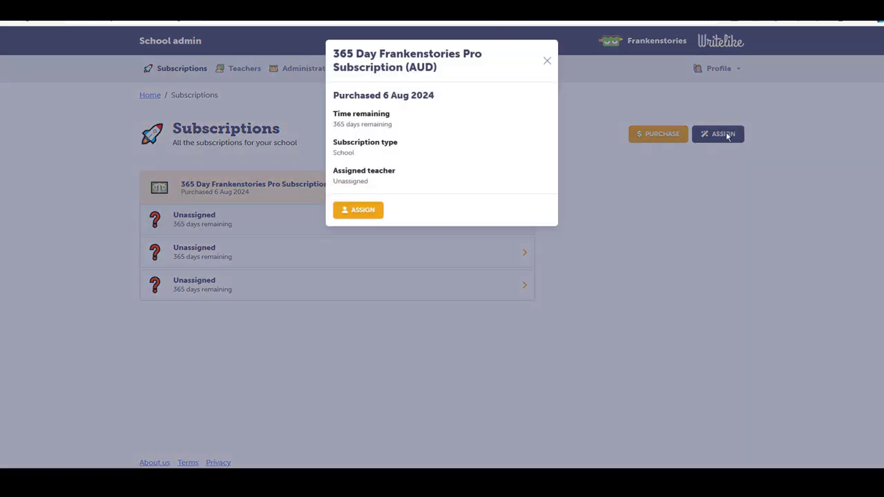
pyautogui.click(352, 210)
pyautogui.click(528, 111)
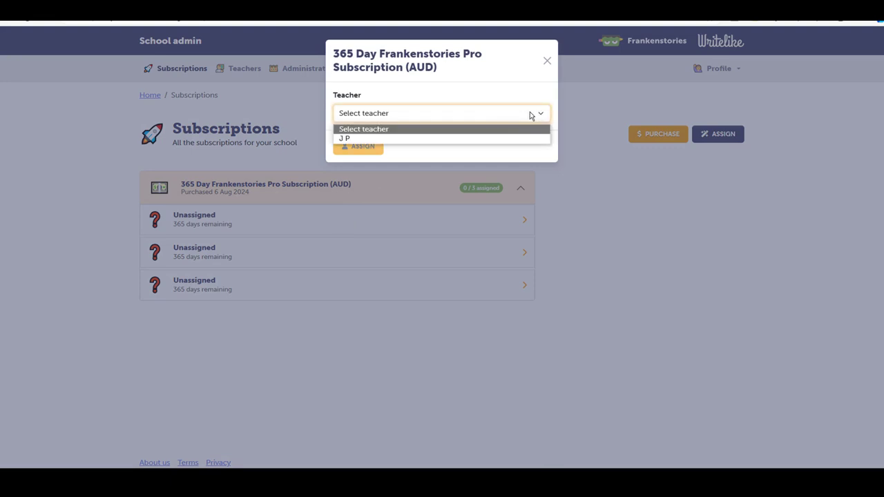
pyautogui.click(460, 139)
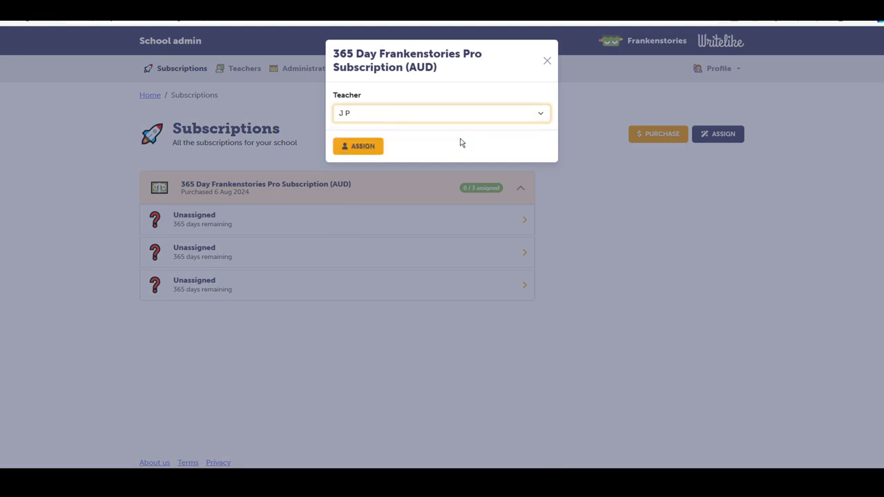
pyautogui.click(350, 146)
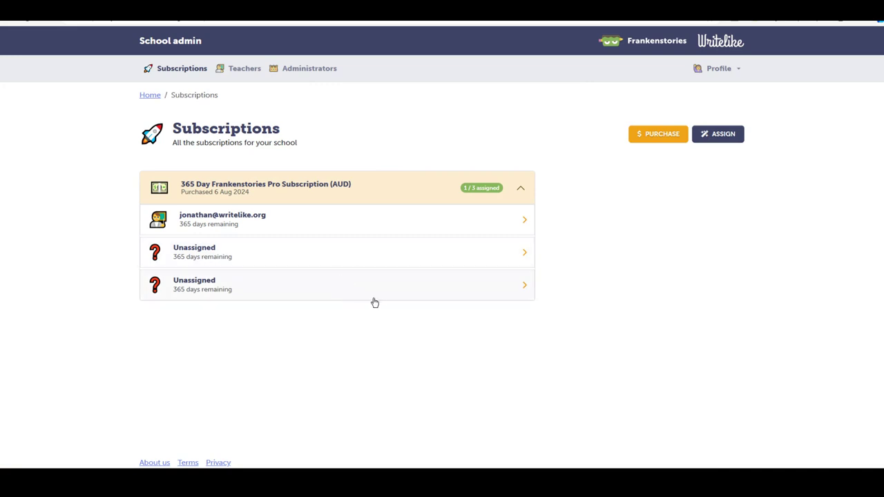
pyautogui.click(303, 74)
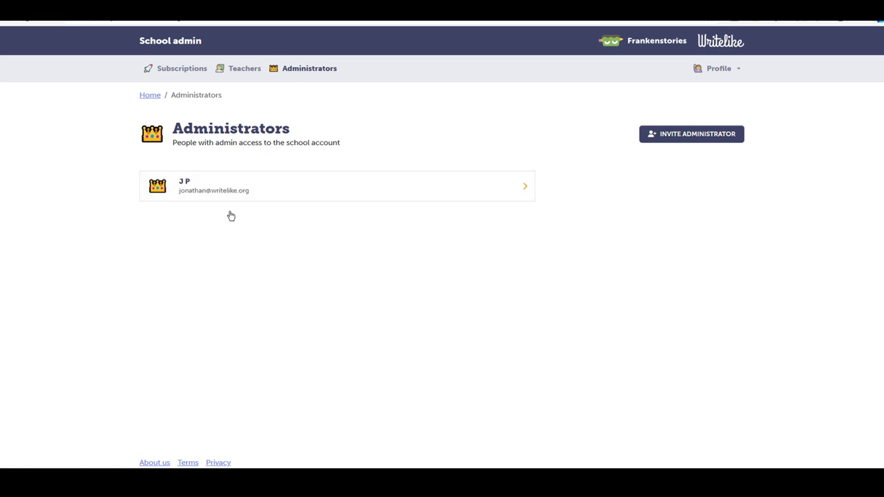
pyautogui.click(339, 192)
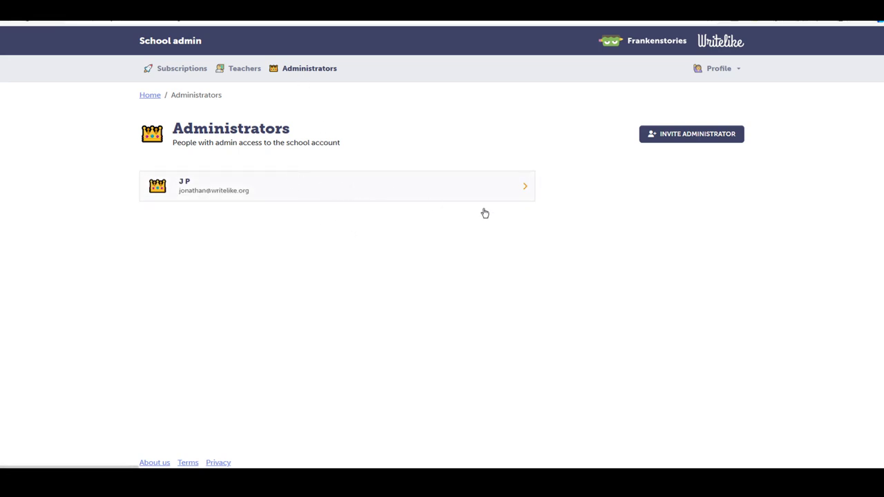
pyautogui.click(697, 135)
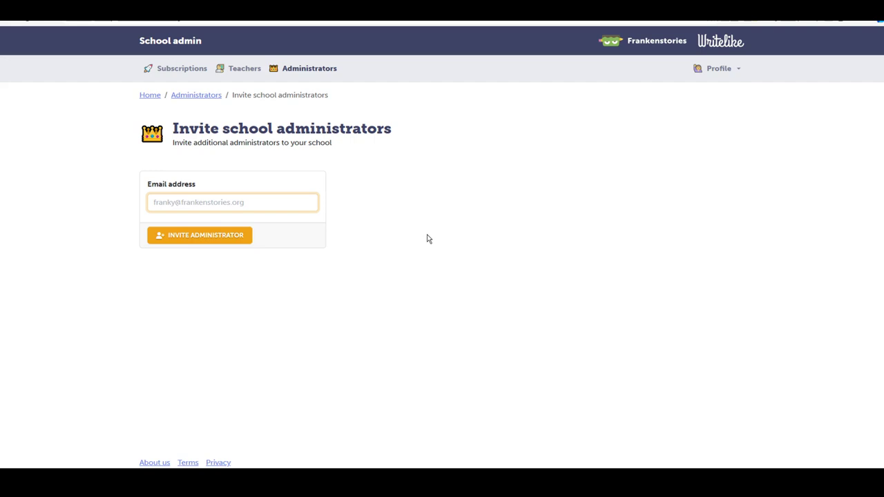
pyautogui.click(250, 70)
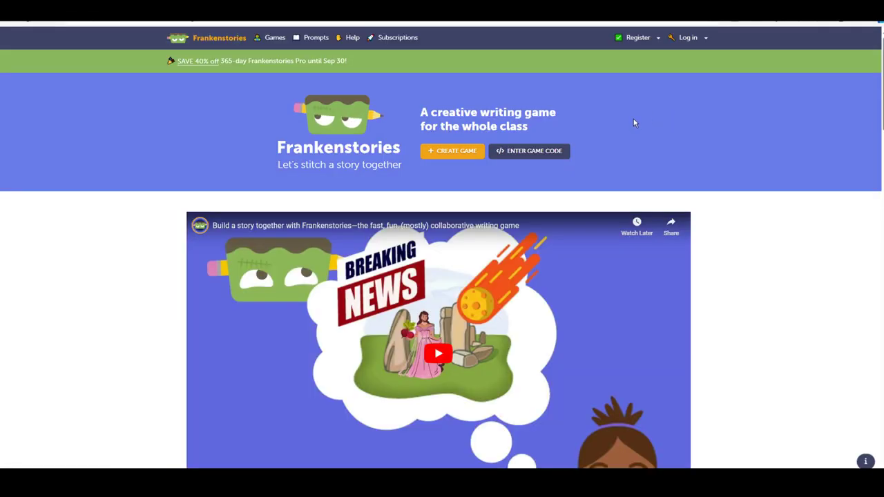
# - Look over the free teacher-account sign-up form under Register > Teacher
pyautogui.click(637, 38)
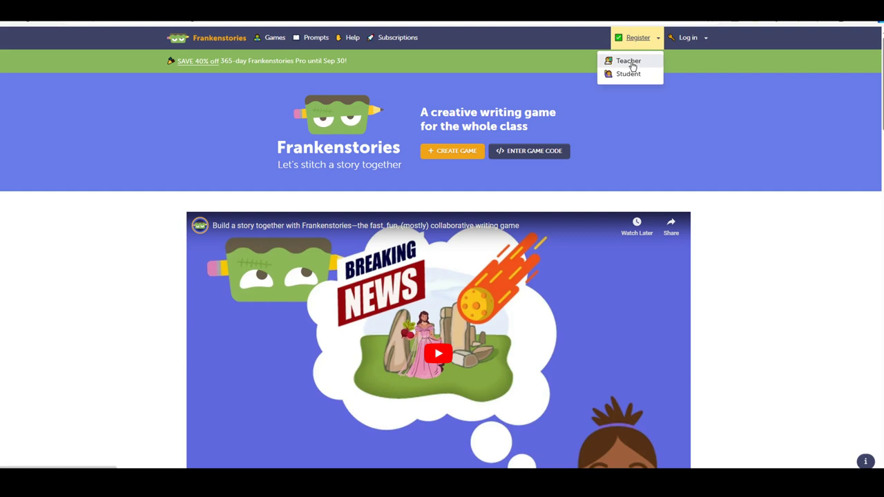
pyautogui.click(630, 61)
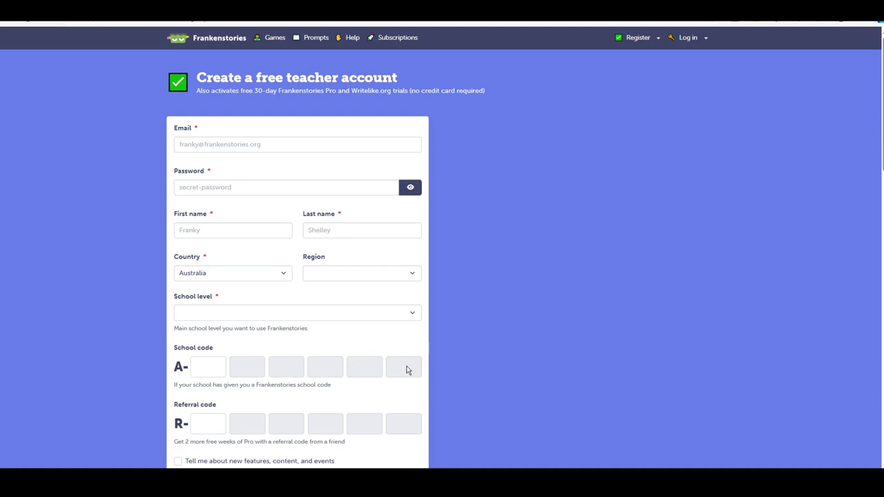
pyautogui.scroll(-1, 406, 370)
pyautogui.scroll(1, 427, 319)
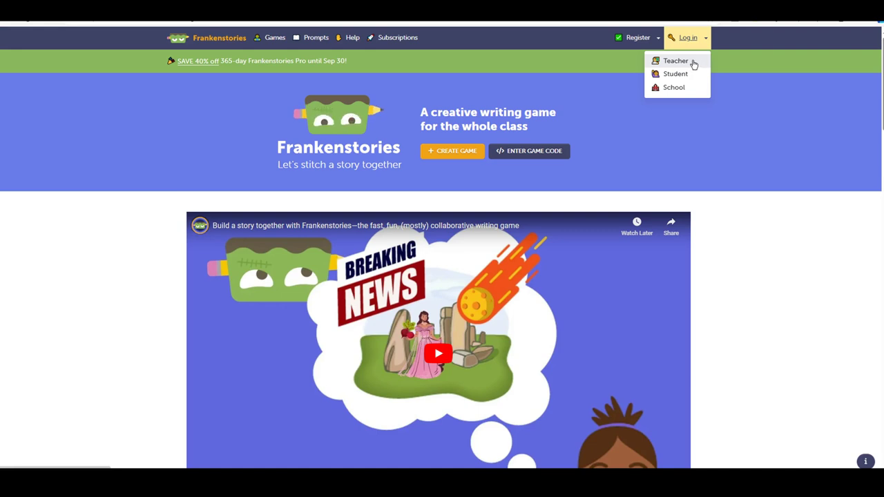
# - Sign in as a teacher, open My school, and join the existing school by code
pyautogui.click(693, 63)
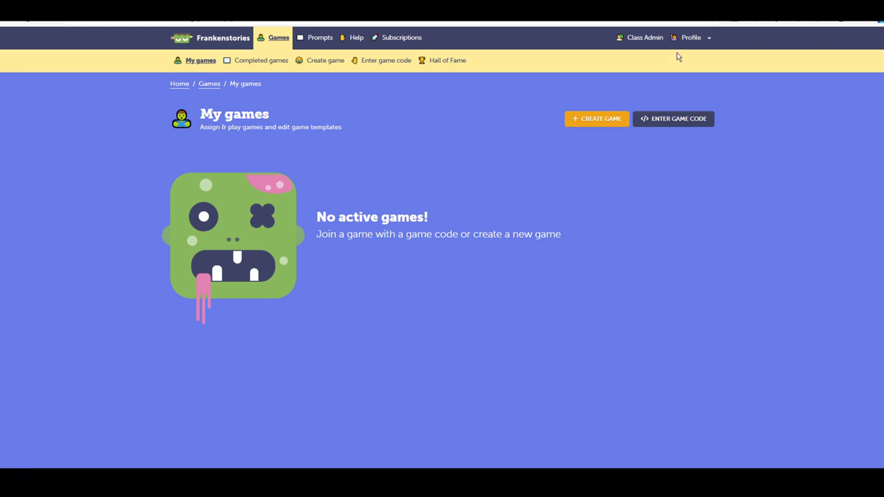
pyautogui.click(690, 39)
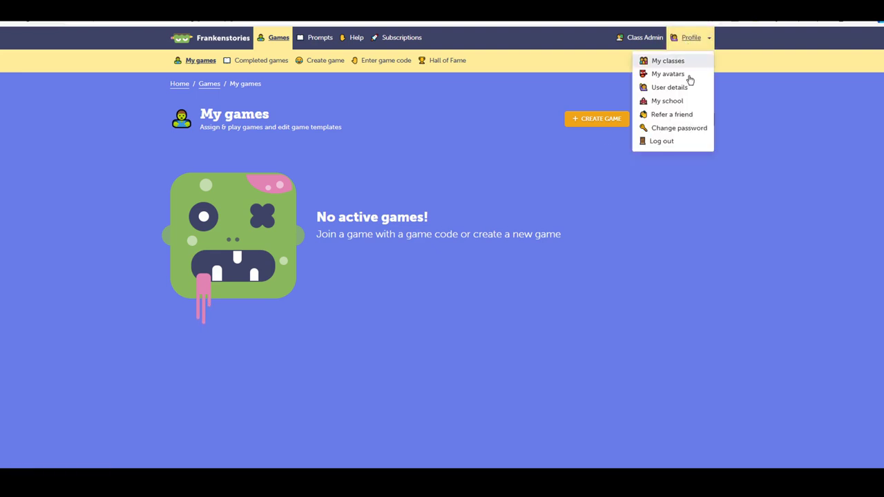
pyautogui.click(687, 102)
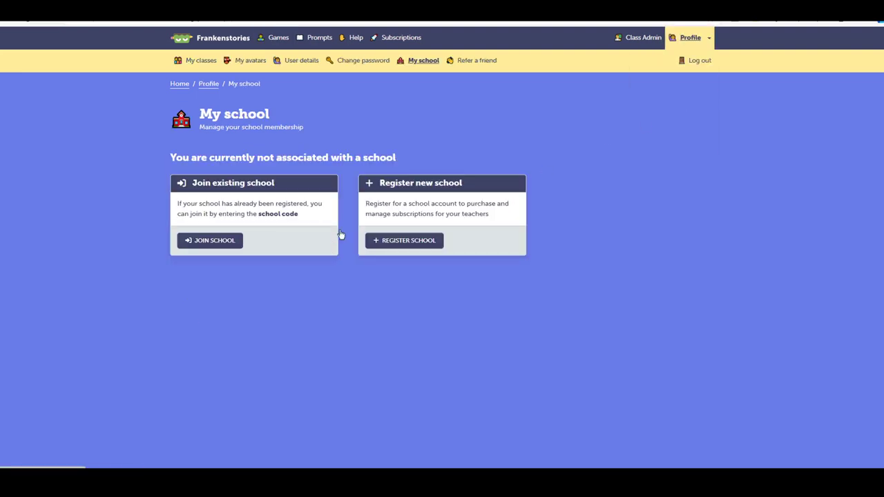
pyautogui.click(232, 243)
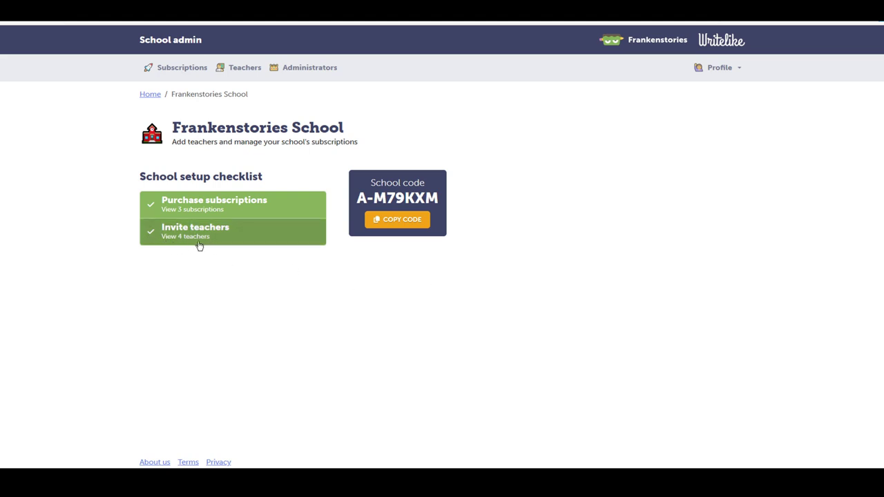
# - Assign the three 365-day Pro subscriptions to three ticked teachers
pyautogui.click(161, 243)
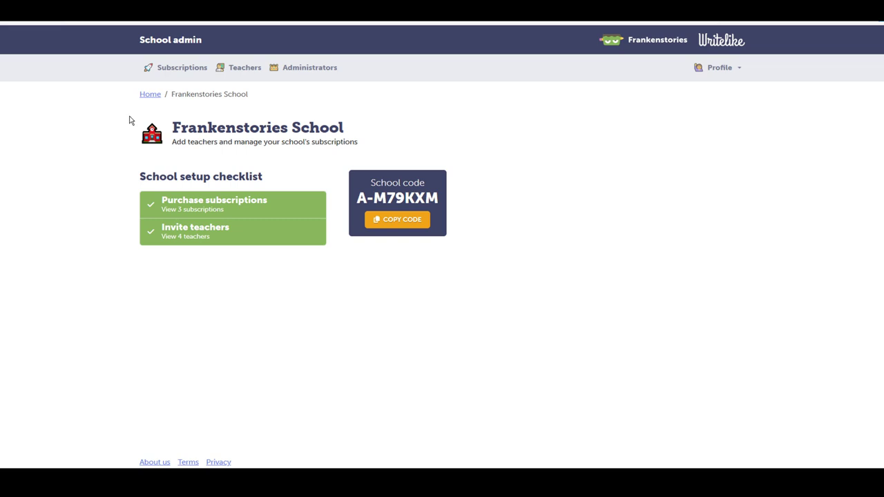
pyautogui.click(185, 68)
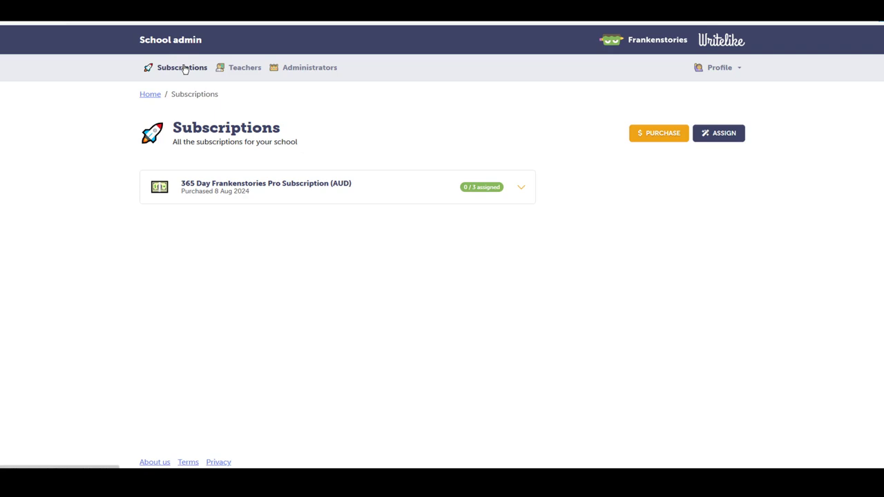
pyautogui.click(401, 188)
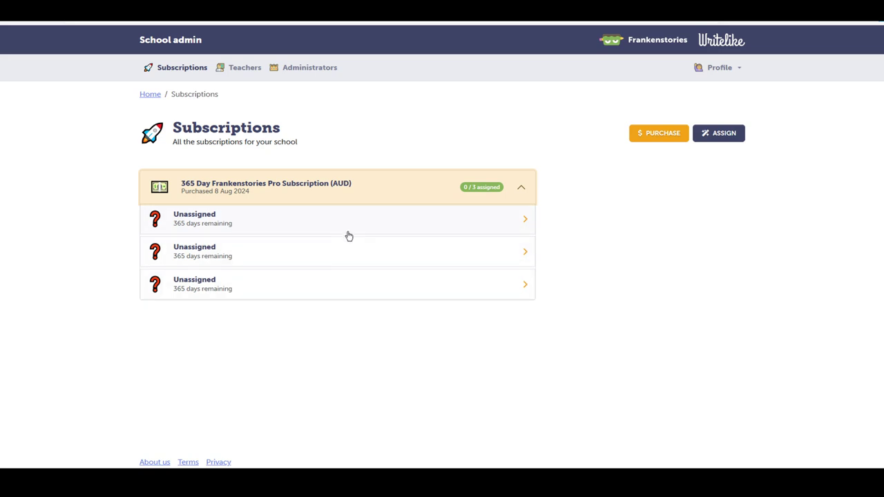
pyautogui.click(723, 133)
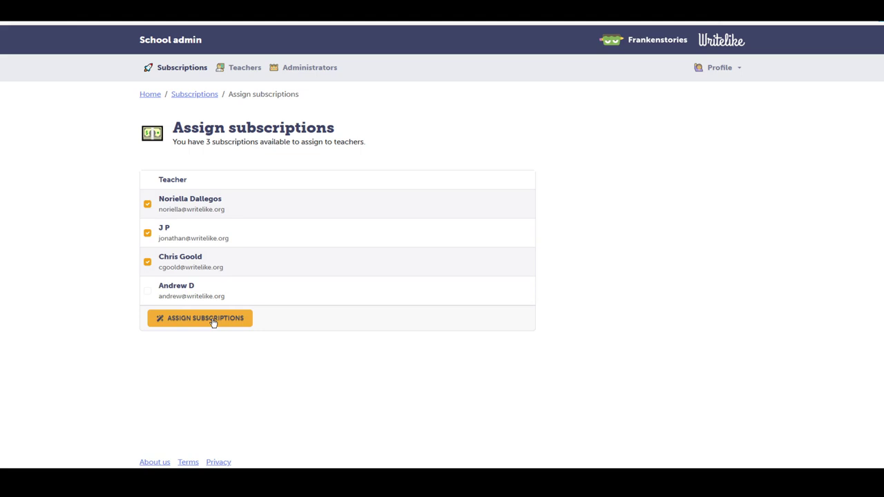
pyautogui.click(213, 321)
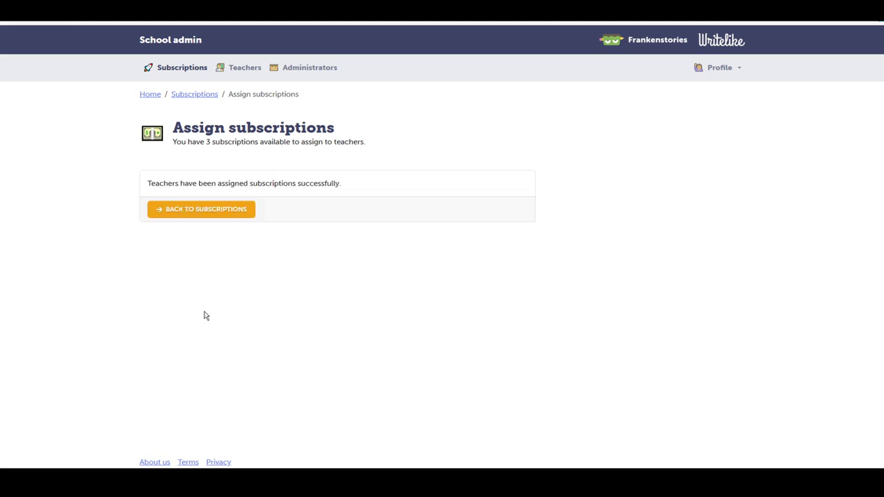
# - Unassign the first teacher from their 365-day subscription seat
pyautogui.click(214, 209)
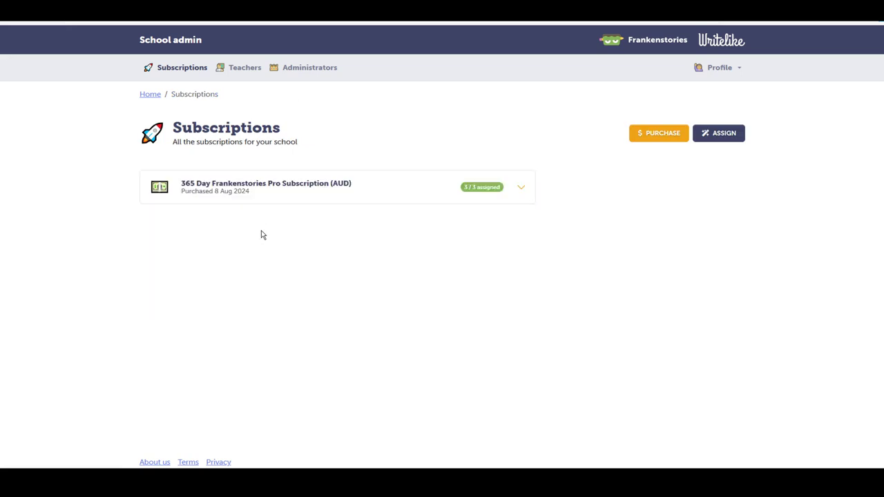
pyautogui.click(391, 185)
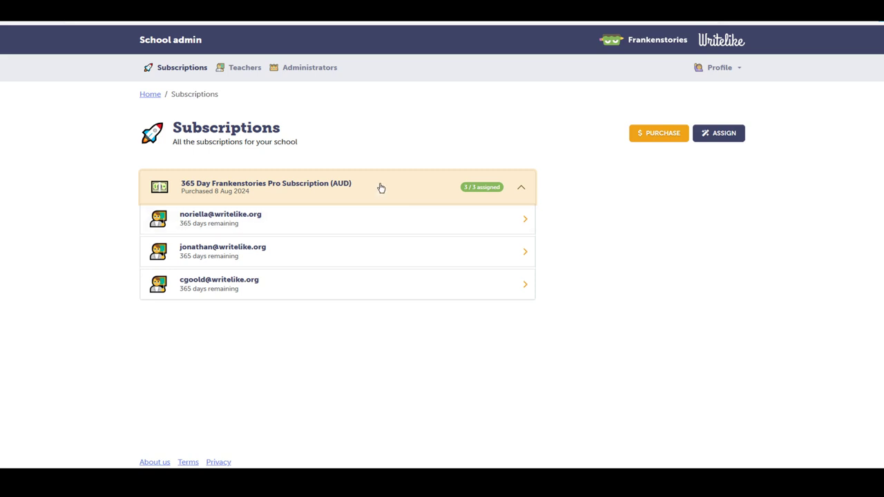
pyautogui.click(385, 224)
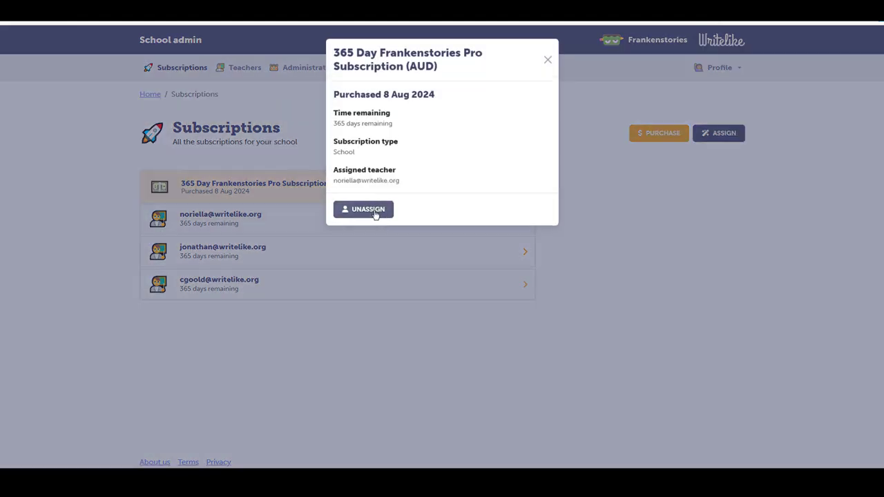
pyautogui.click(374, 210)
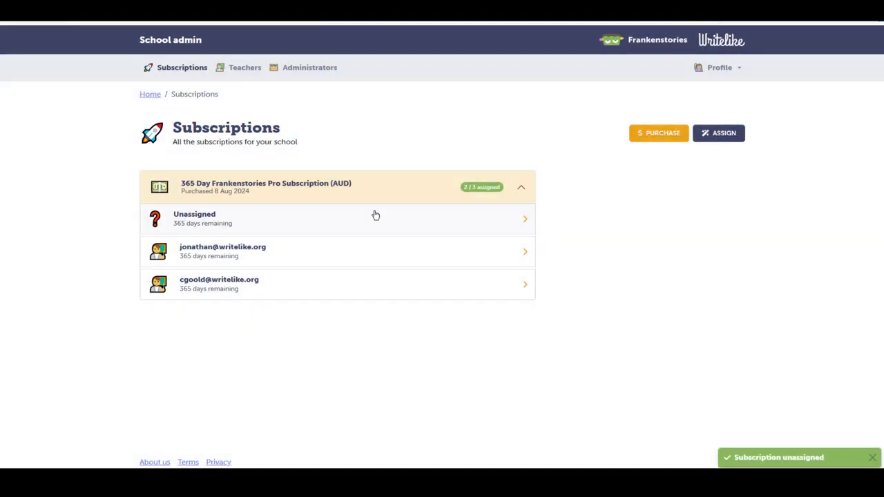
# - Assign the freed seat to the teacher without a subscription, restoring 3/3 assigned
pyautogui.click(310, 224)
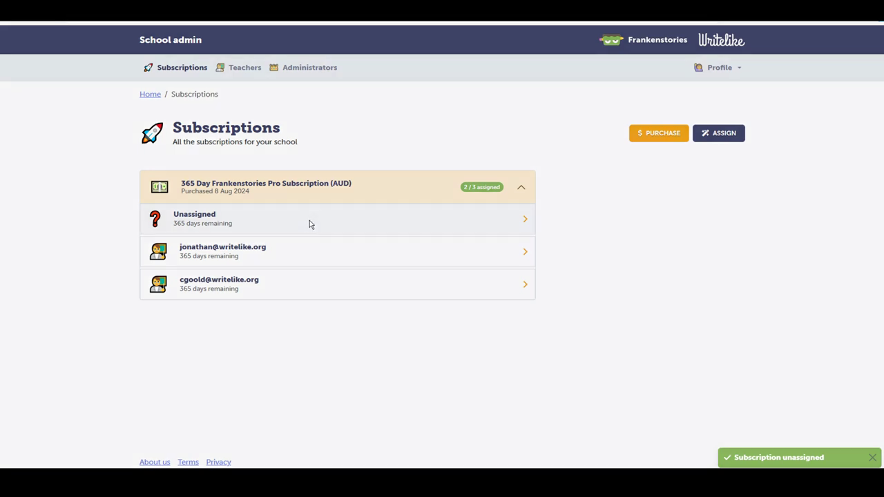
pyautogui.click(366, 212)
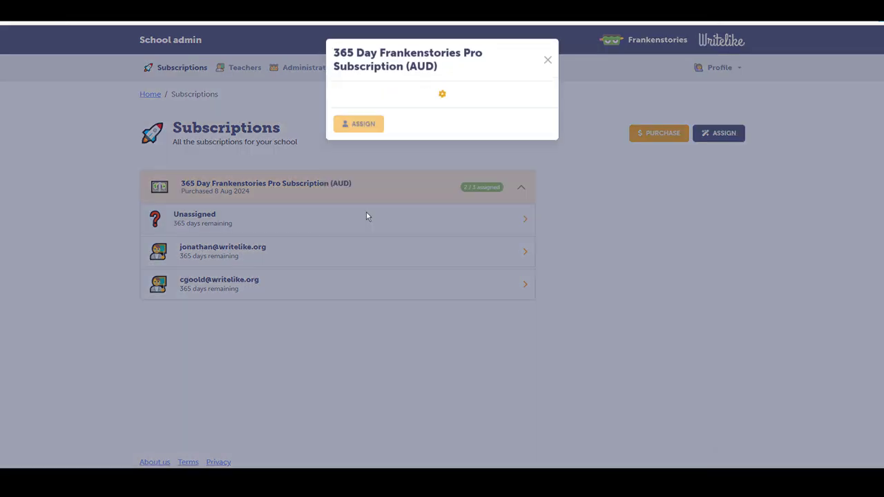
pyautogui.click(415, 114)
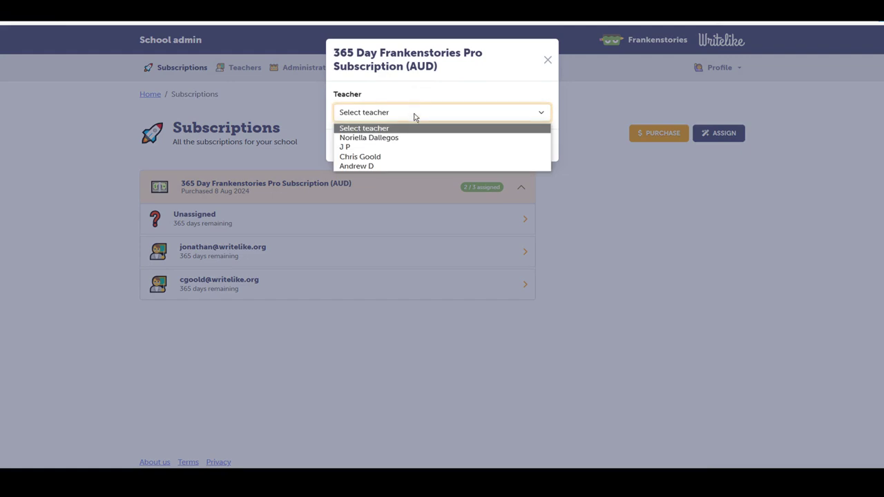
pyautogui.click(385, 166)
pyautogui.click(353, 148)
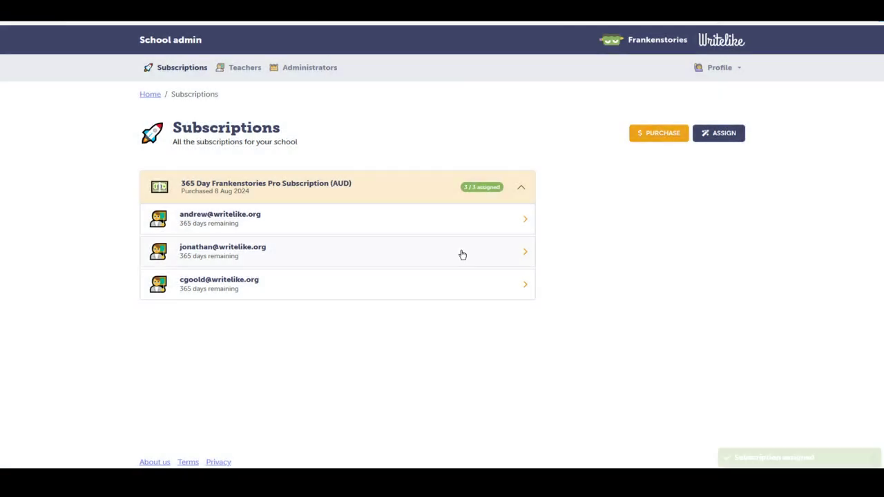